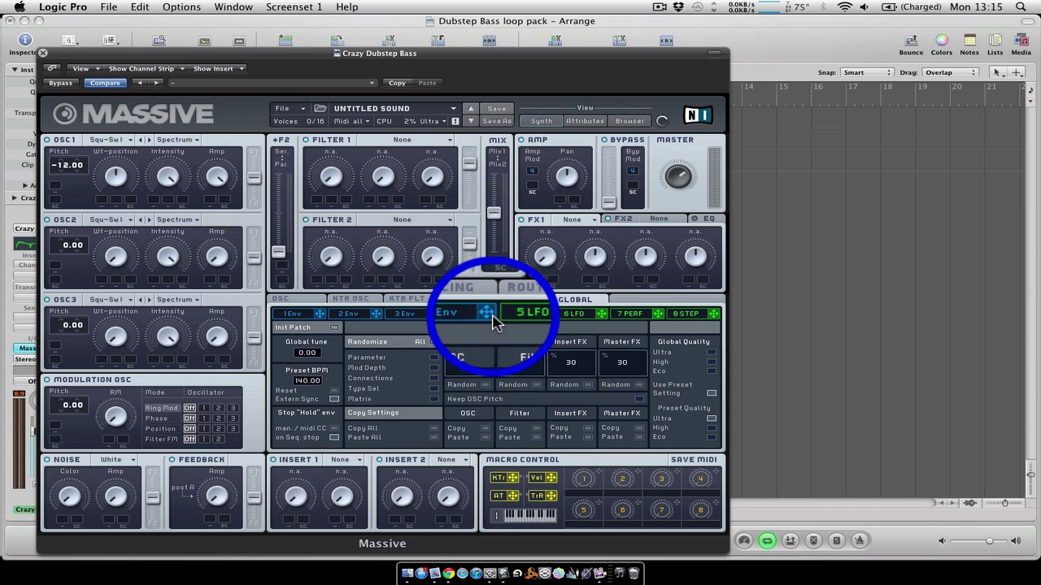
- Raise the decay level of envelope 4 to maximum and switch LFO 5 to a Performer
click(460, 315)
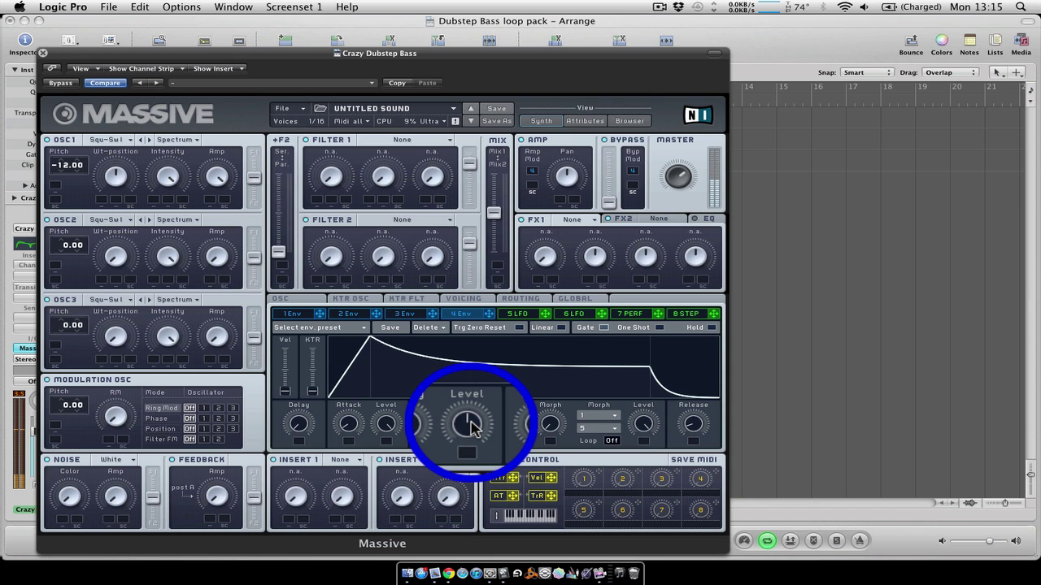
drag(471, 425, 460, 365)
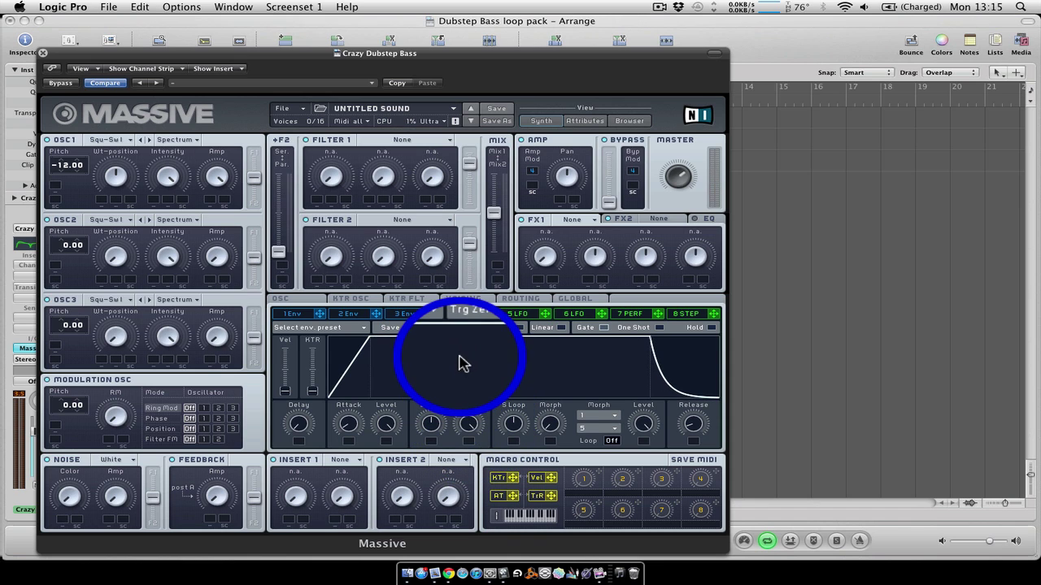
click(532, 315)
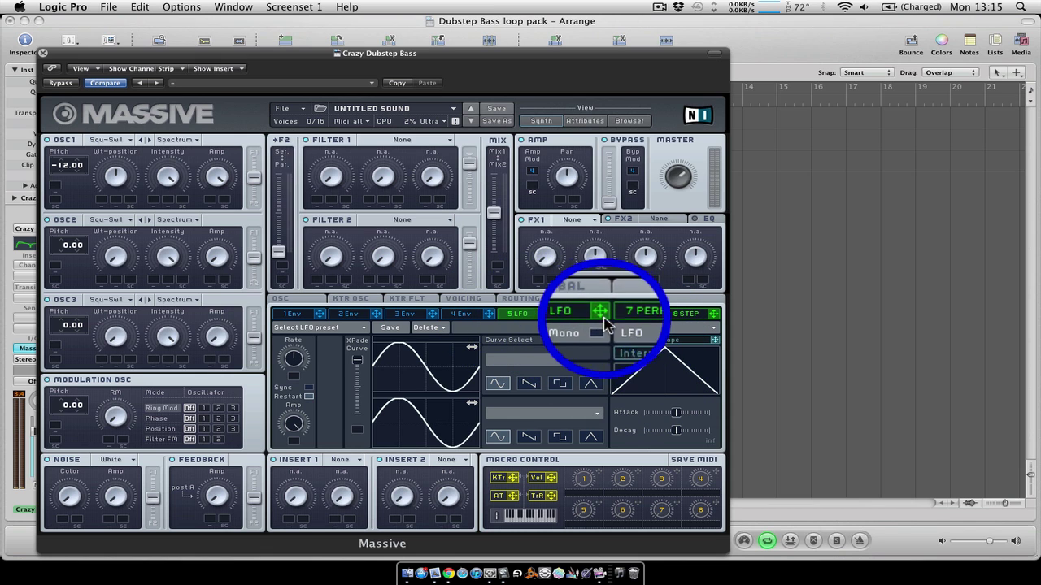
click(634, 329)
click(637, 337)
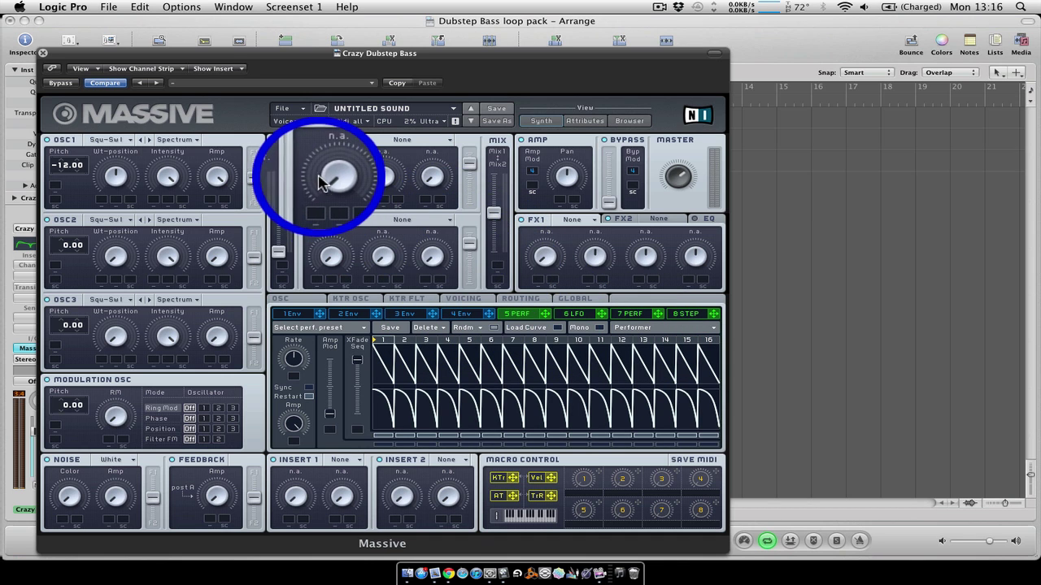
- Set Filter 1 to Lowpass 4 and Filter 2 to Highpass 4
click(400, 143)
click(399, 153)
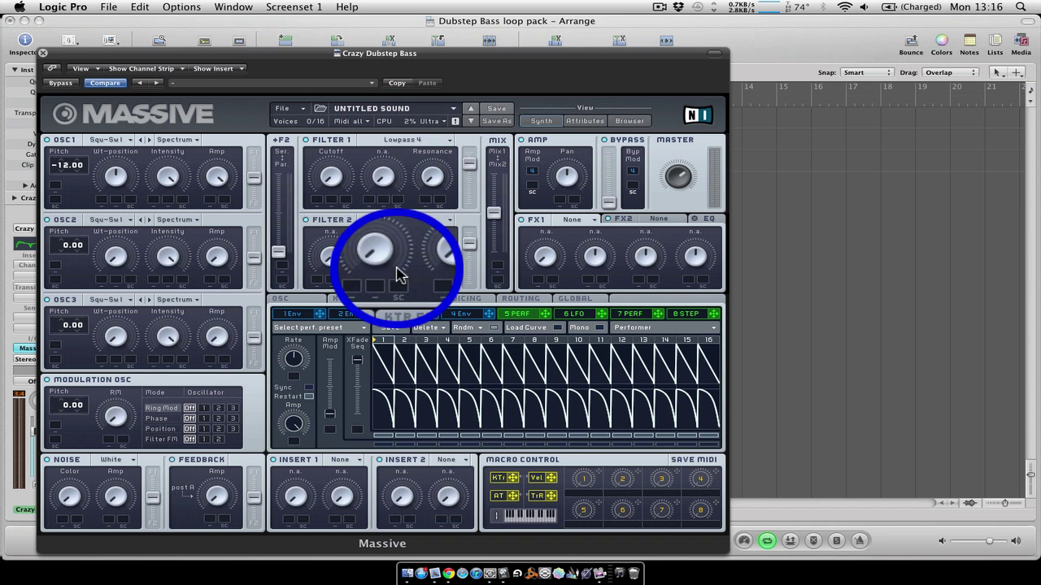
click(398, 221)
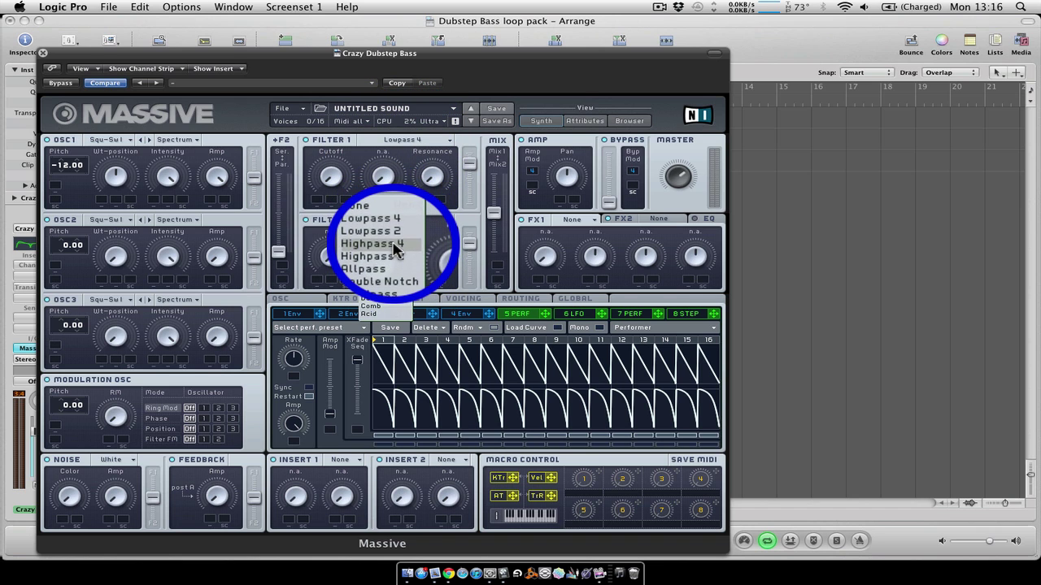
click(394, 244)
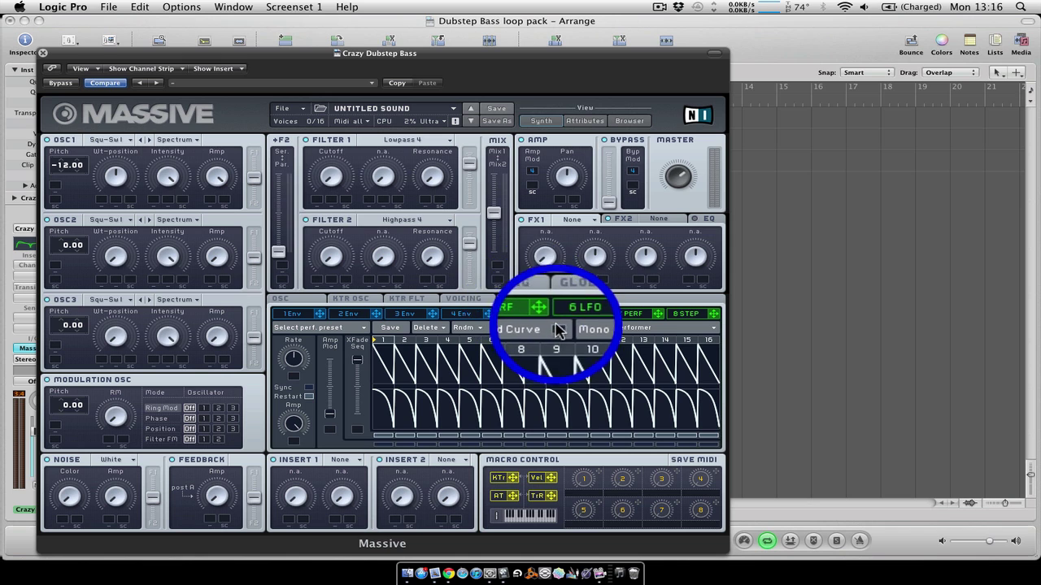
- Modulate the cutoffs of Filter 1 and Filter 2 with performer 5, and balance the mix fader midway between the two filters
drag(545, 317, 327, 211)
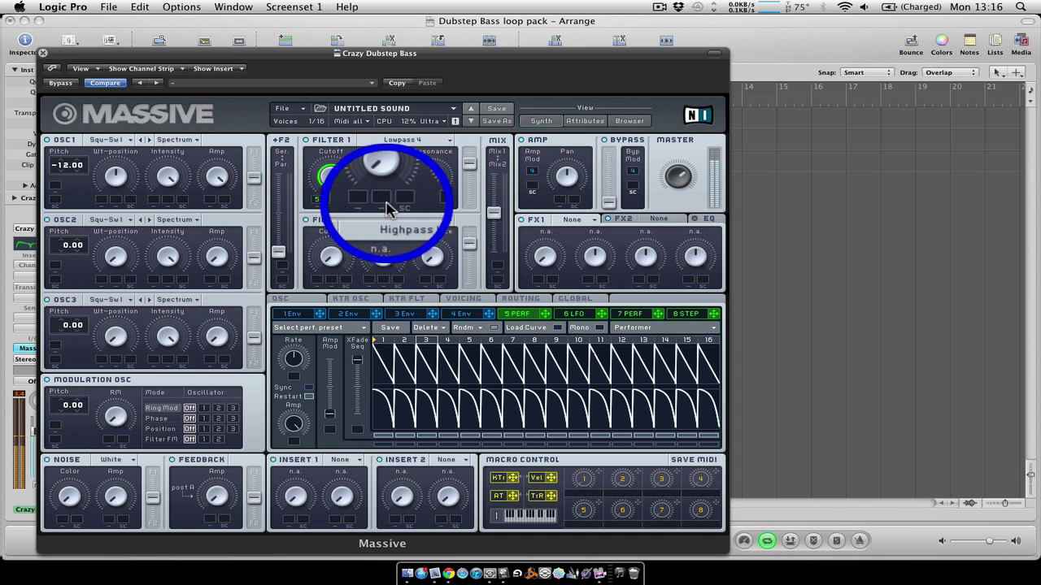
drag(494, 213, 494, 185)
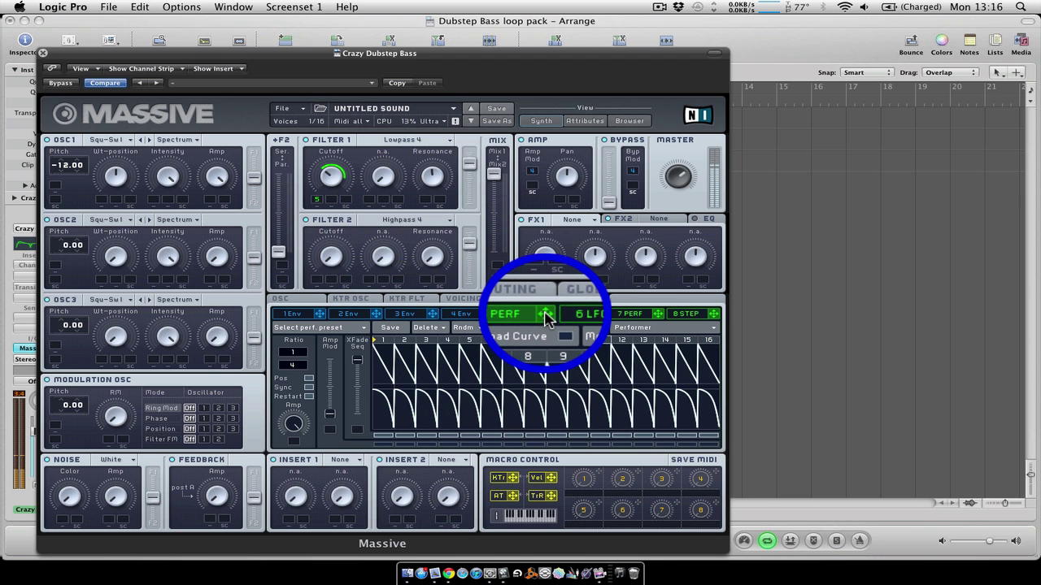
drag(547, 319, 319, 286)
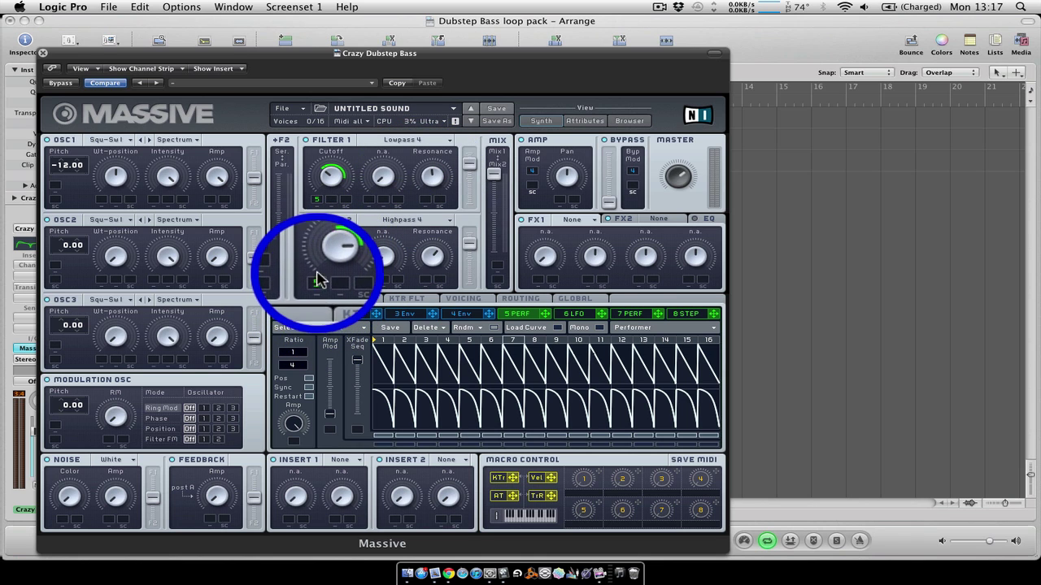
drag(322, 260, 322, 250)
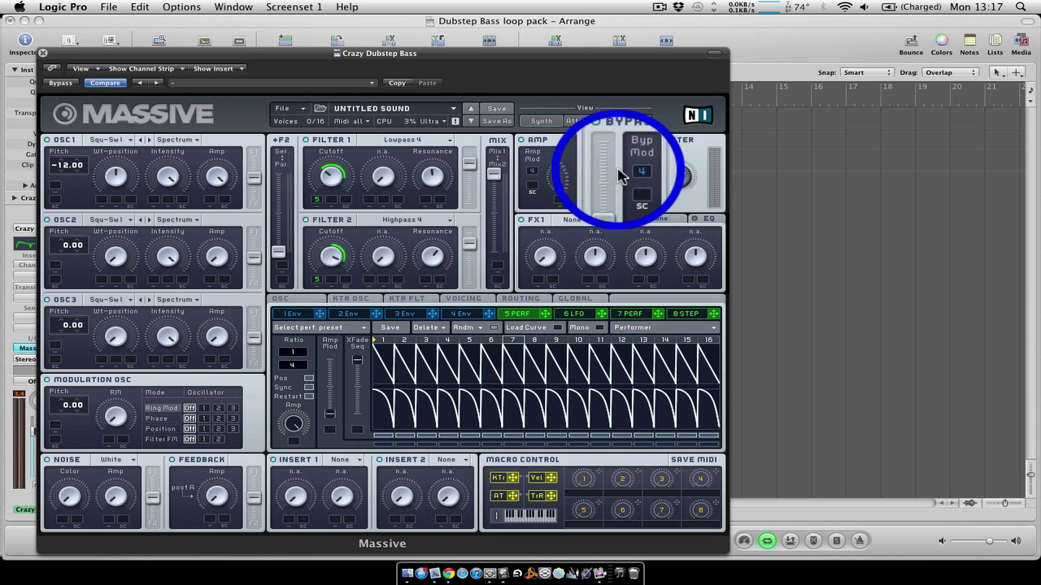
drag(504, 193, 509, 227)
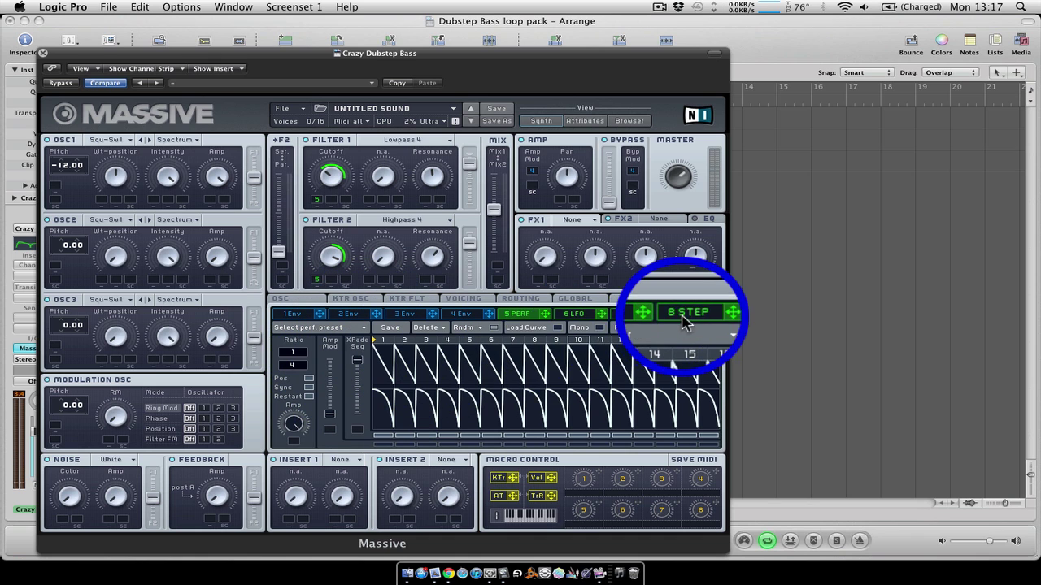
- Load different curves, including repeated-spike shapes, into the early steps of performer 5 and close the Massive window
click(535, 333)
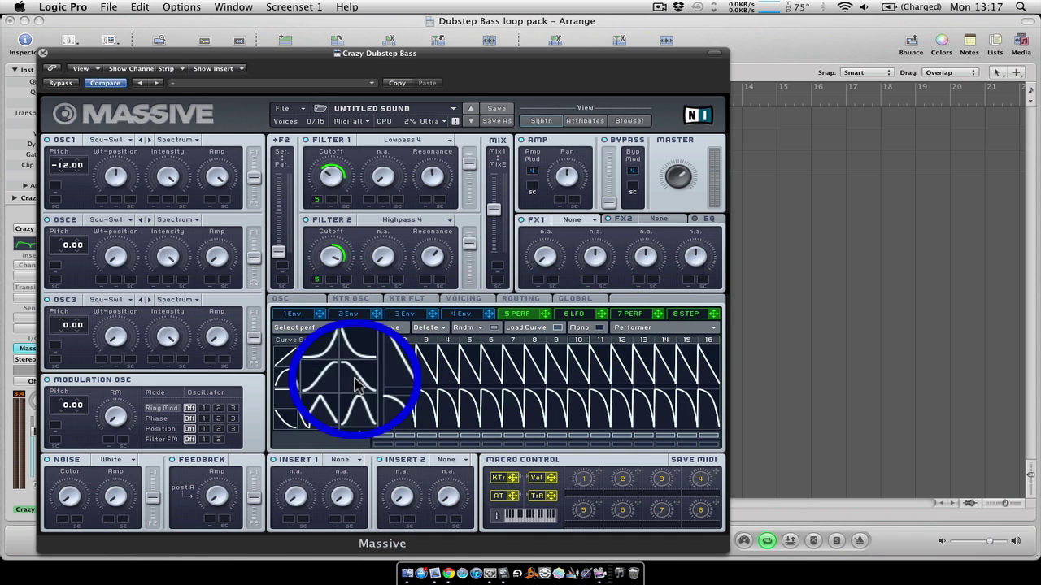
click(342, 431)
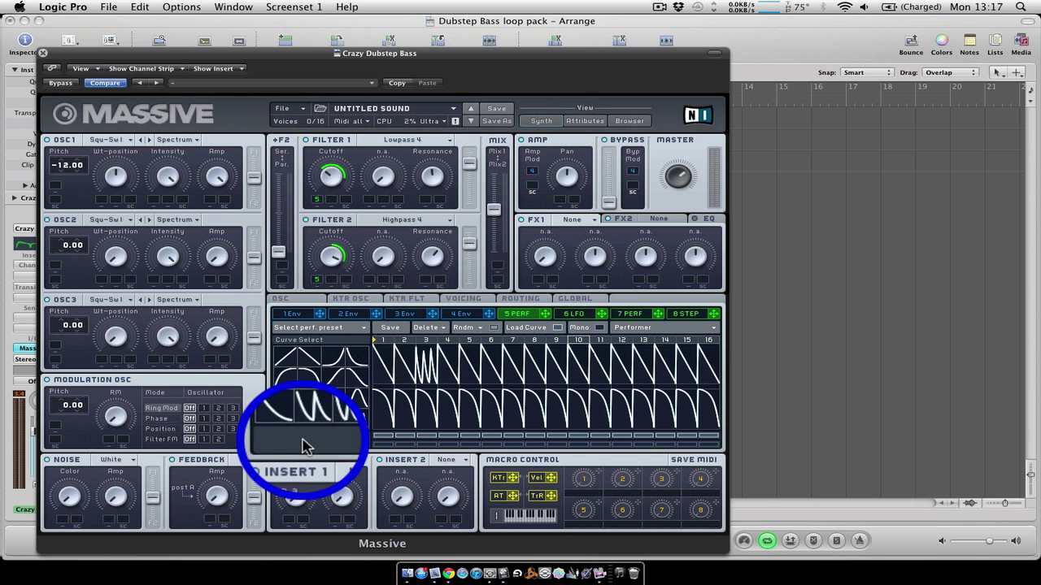
click(407, 374)
click(332, 377)
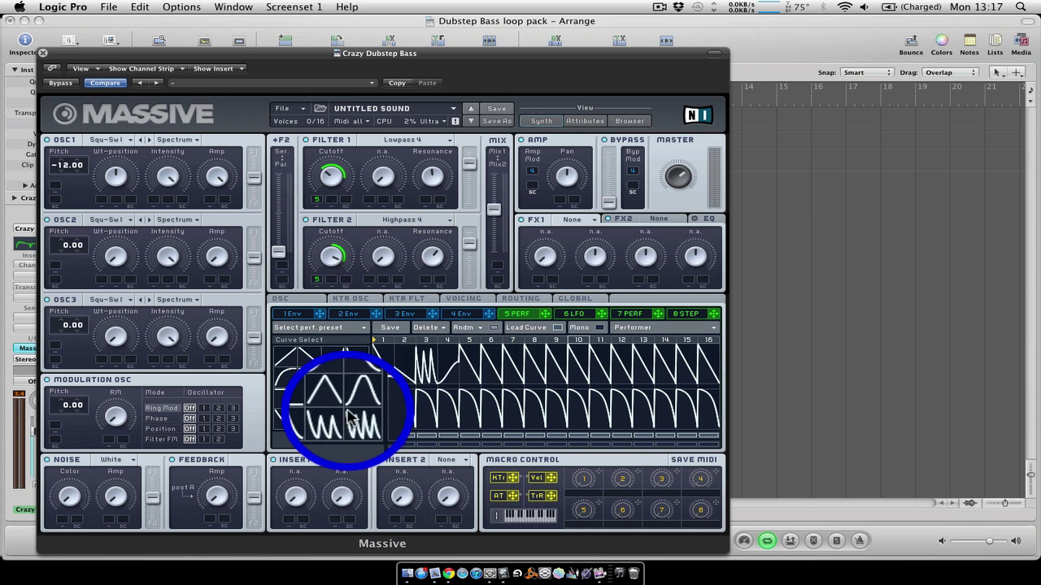
click(352, 424)
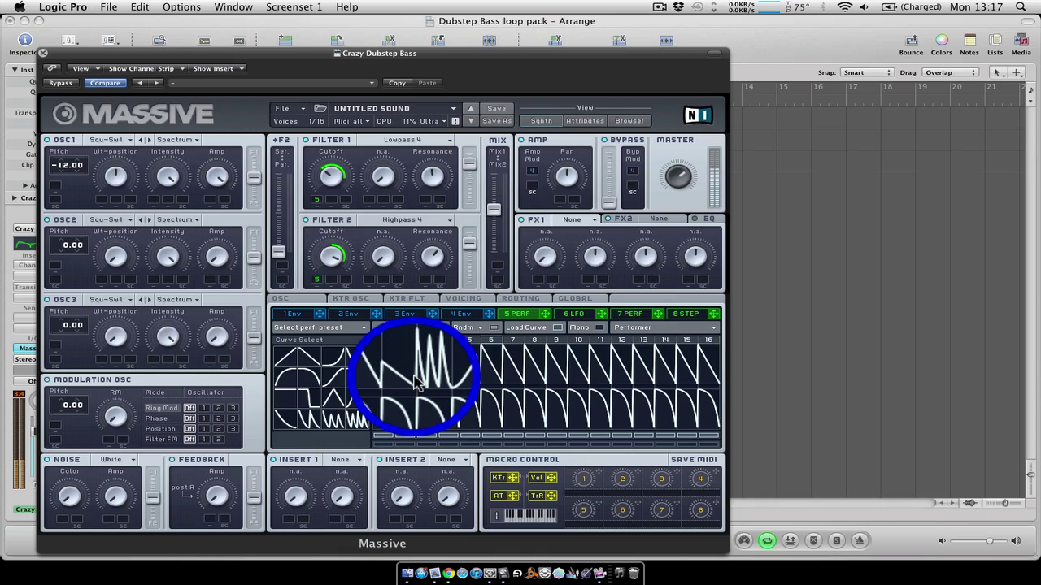
drag(257, 70, 458, 51)
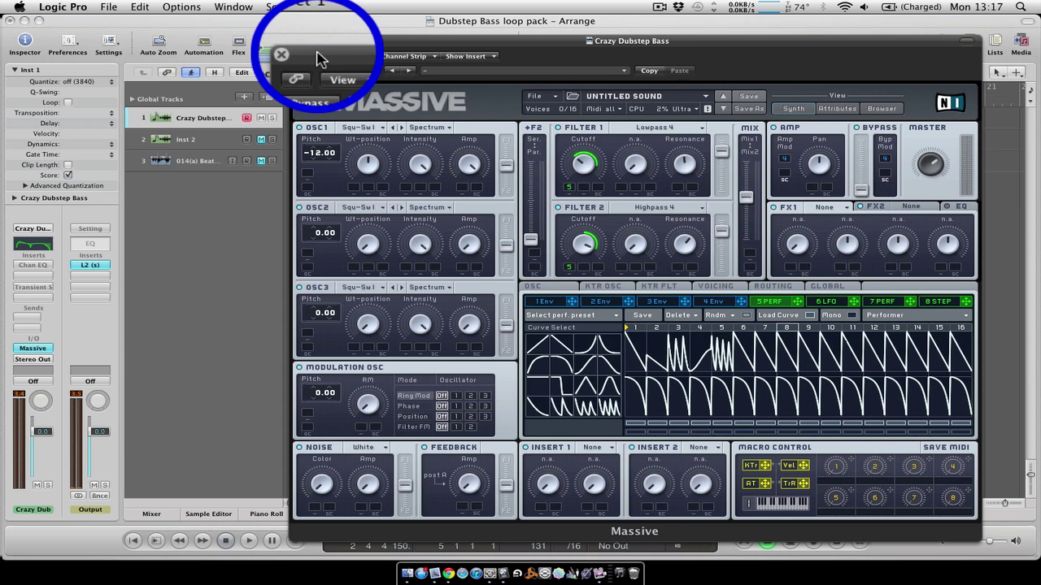
drag(317, 58, 355, 57)
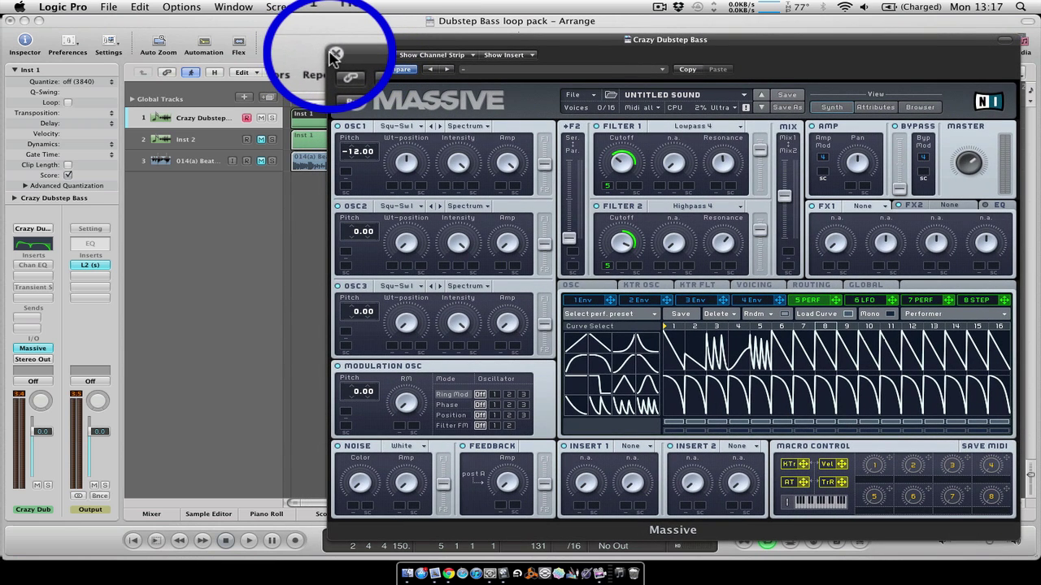
click(334, 55)
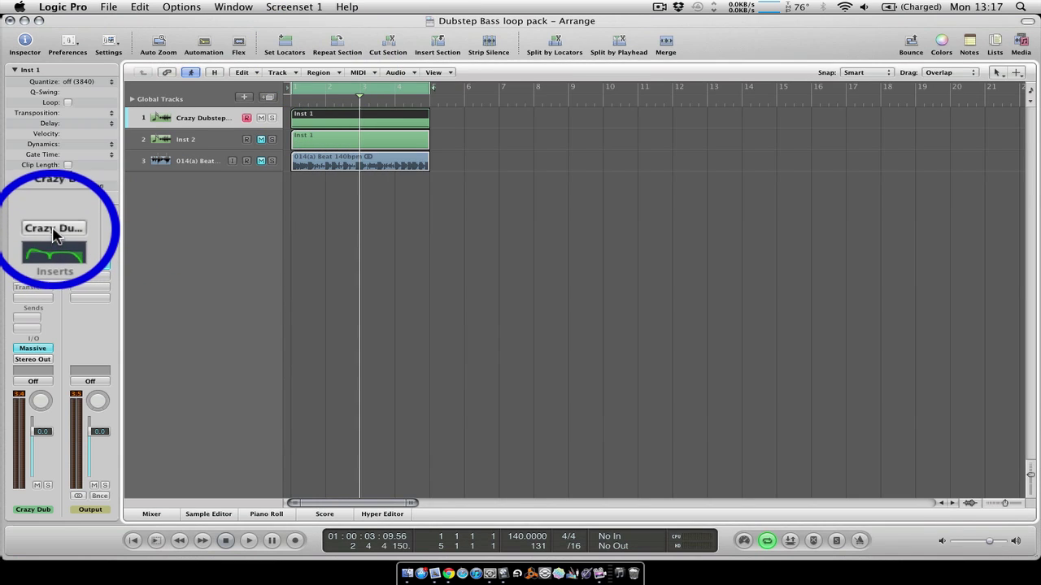
- Reset the first track's channel strip and load the Crazy Dubstep Bass channel strip setting from the Dubstep Bass group
click(54, 230)
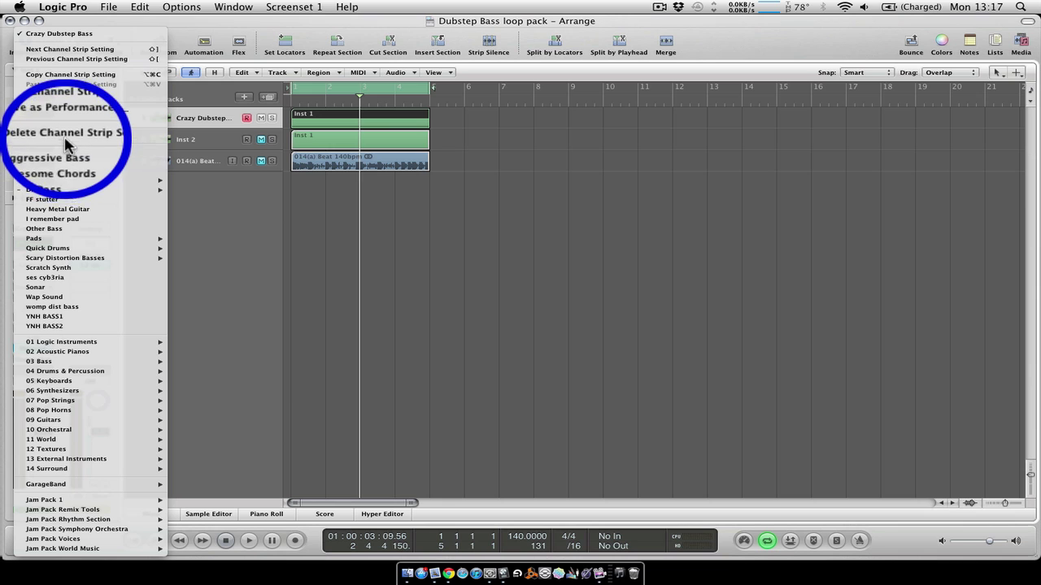
click(66, 106)
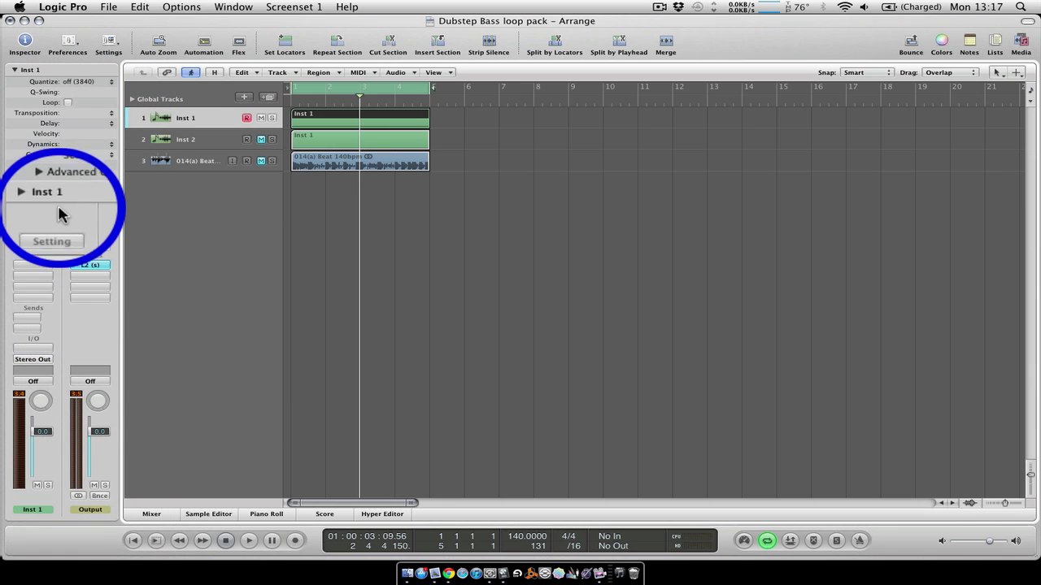
click(58, 231)
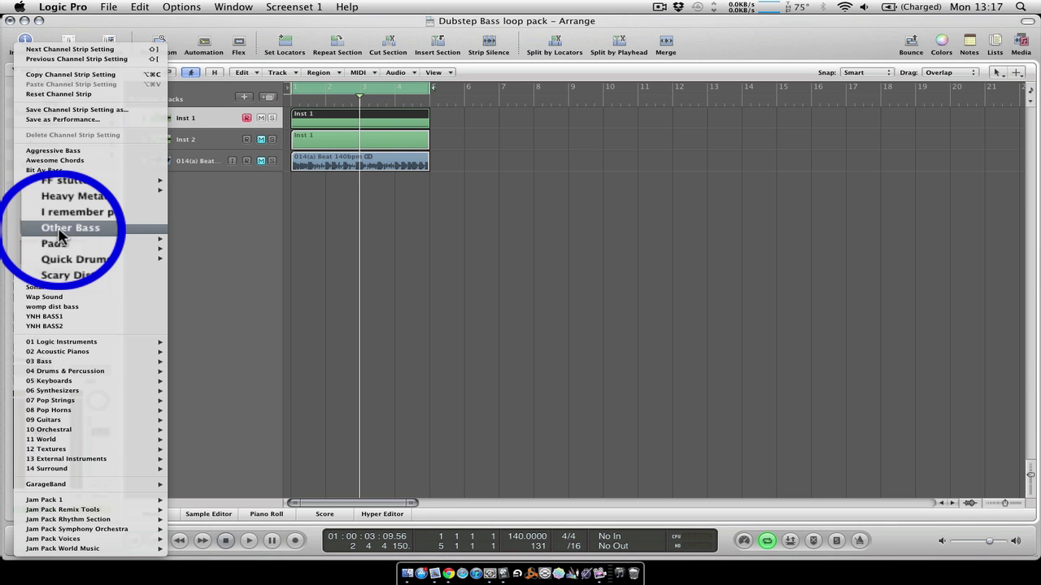
mouse_move(83, 192)
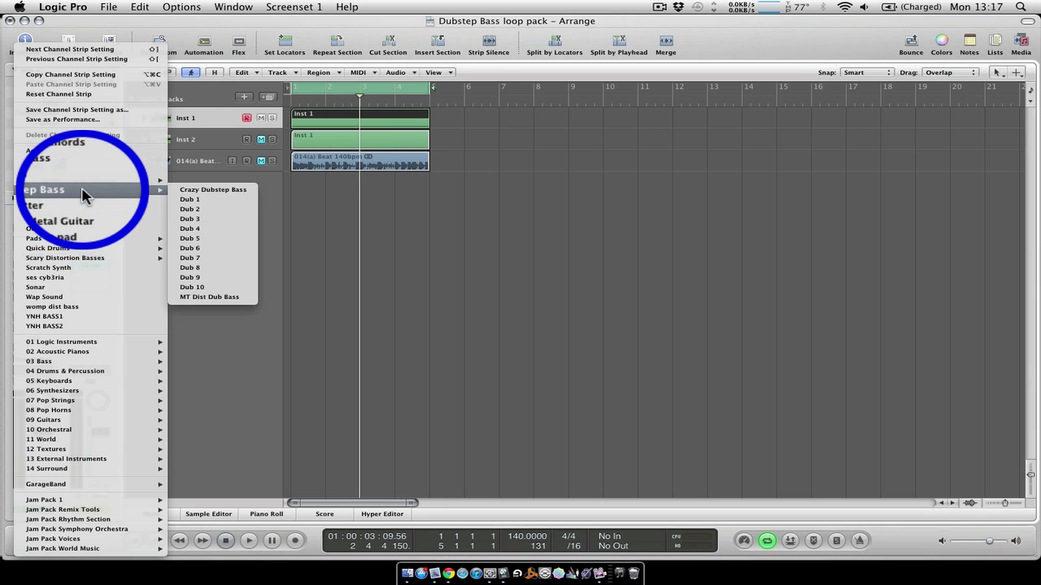
click(185, 190)
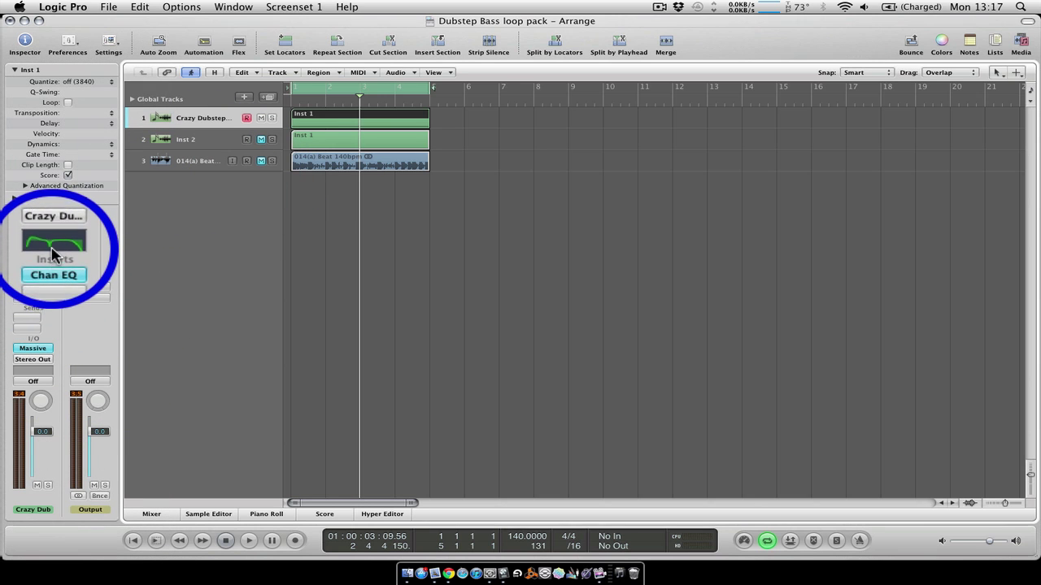
- Review the Channel EQ curve and the Transient Shaper settings on the Crazy Dubstep Bass channel, closing each plug-in
click(51, 255)
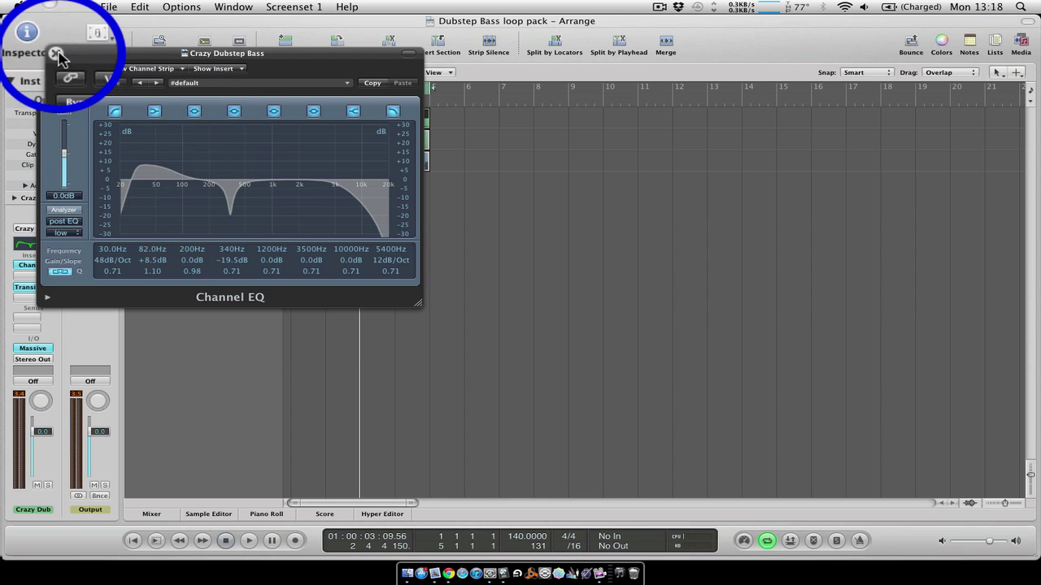
click(43, 53)
click(34, 287)
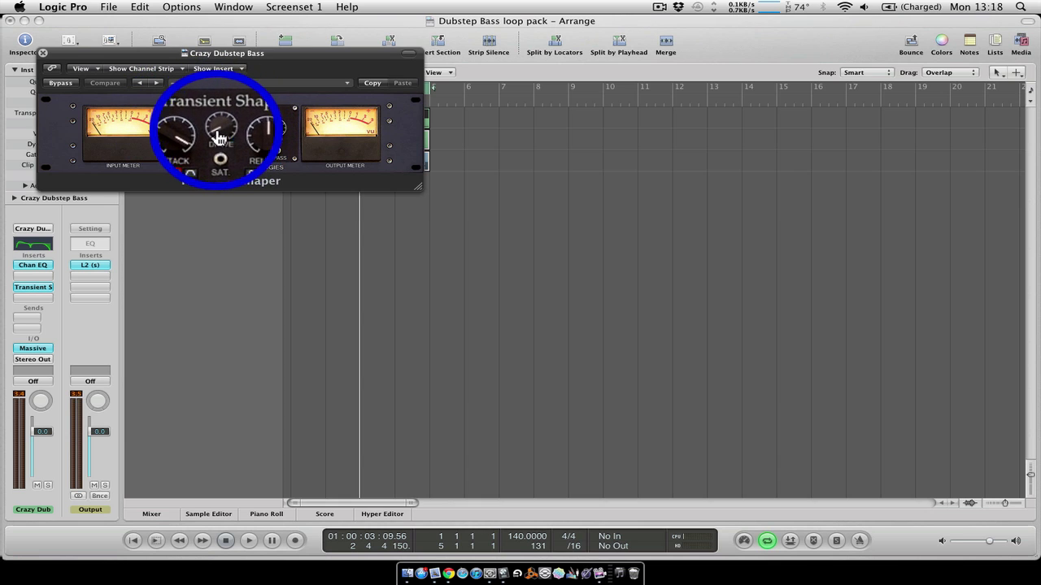
click(43, 53)
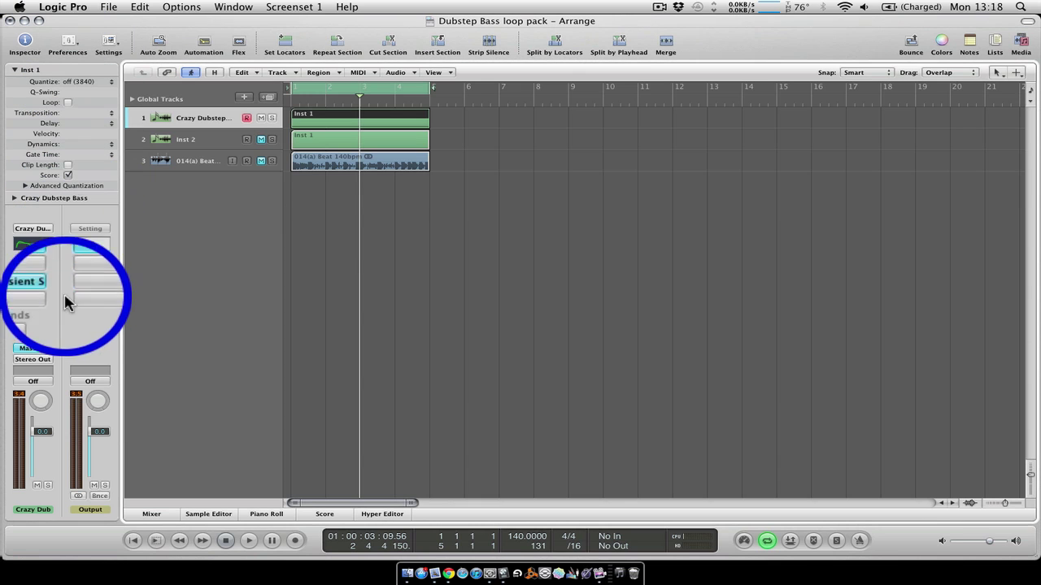
- Examine the loaded Massive patch, including the step curves of performer 5, and close the instrument window
click(59, 351)
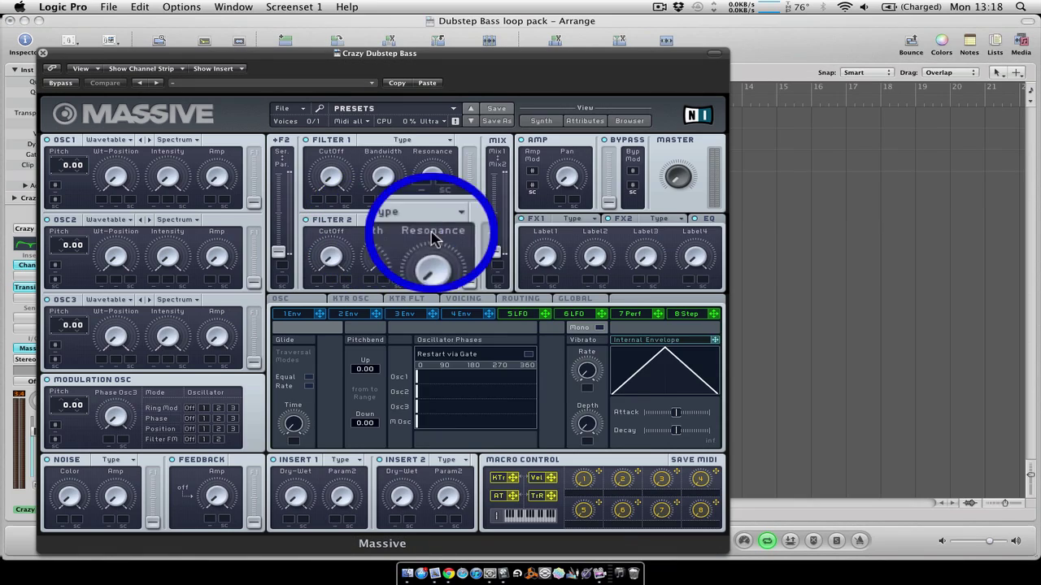
click(524, 314)
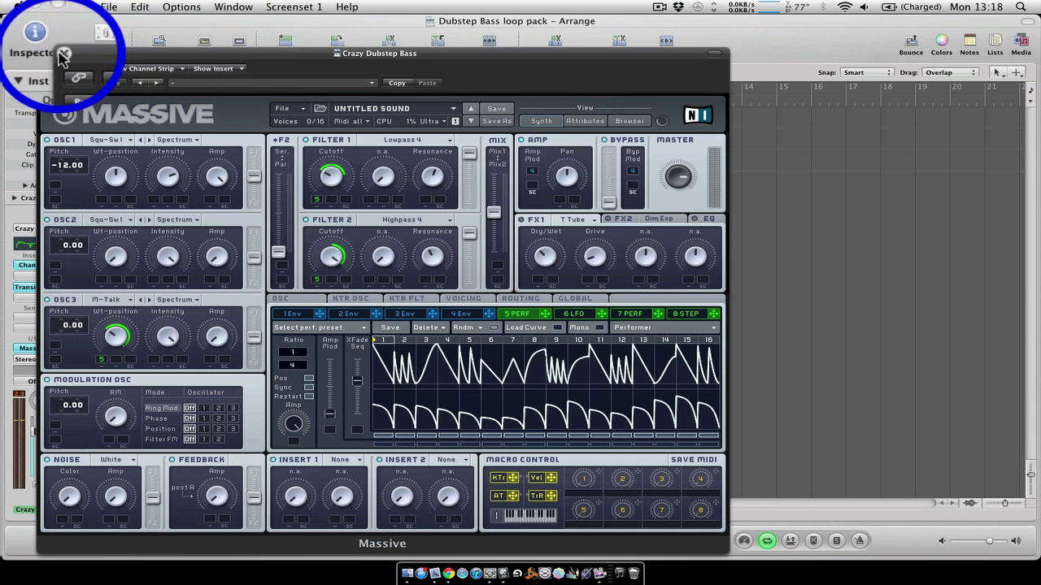
click(65, 54)
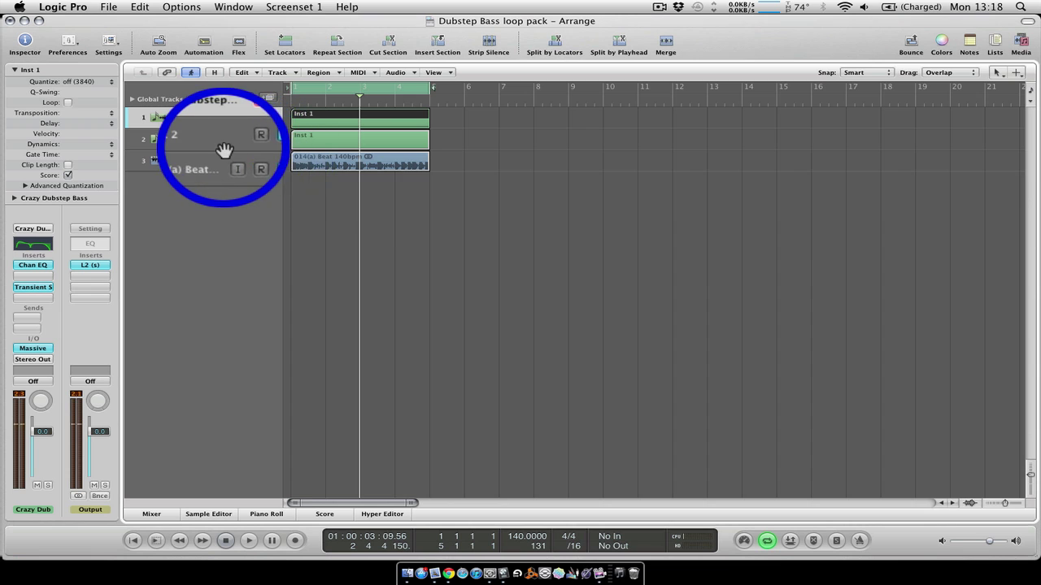
- Show the mixer and copy the Massive instrument from the Crazy Dubstep Bass channel to the Inst 2 channel
key(x)
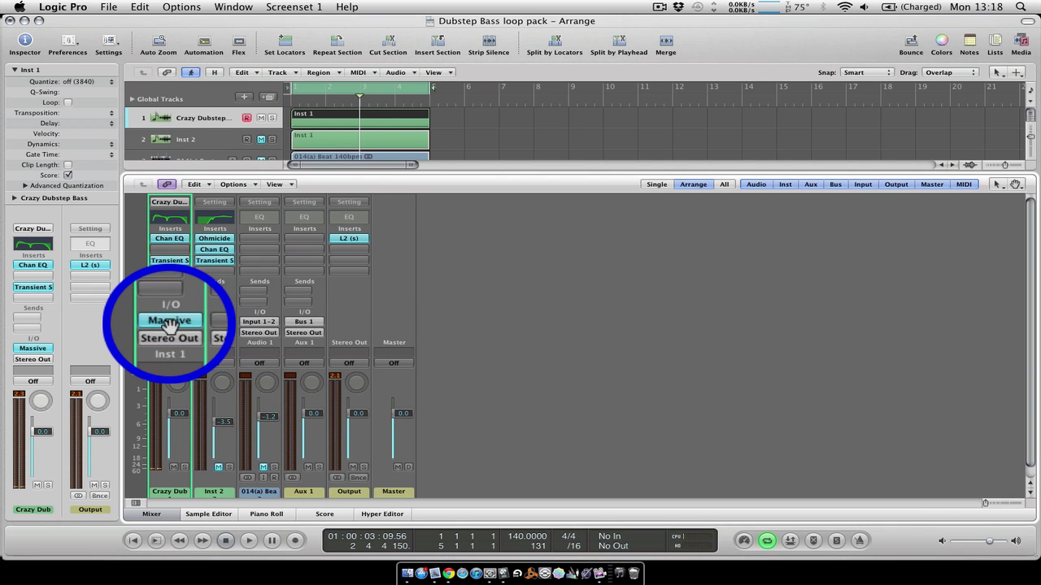
drag(170, 324, 210, 326)
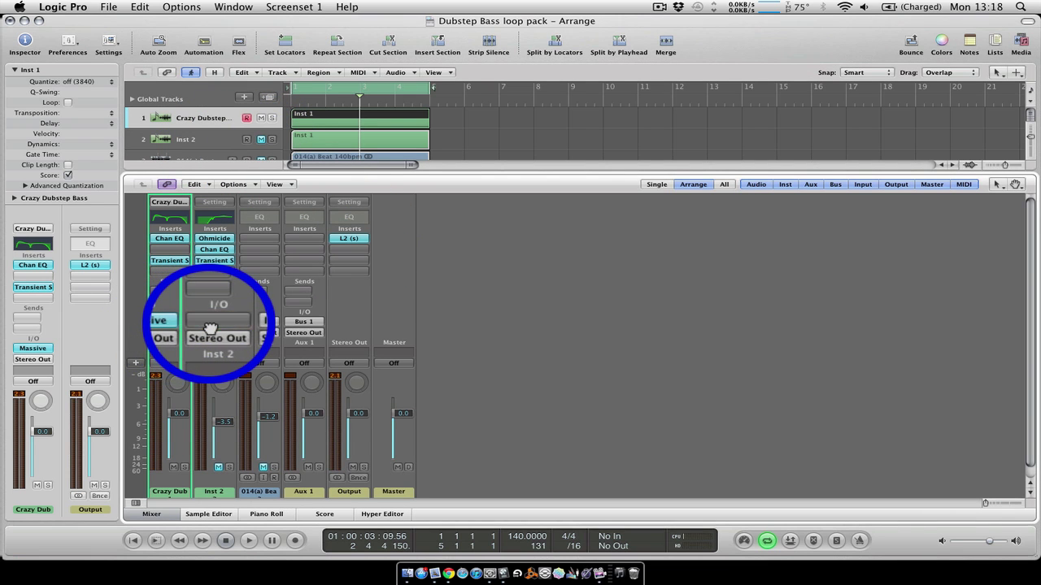
- Examine the Ohmicide distortion's band settings on the Inst 2 channel and close the plug-in window
click(215, 244)
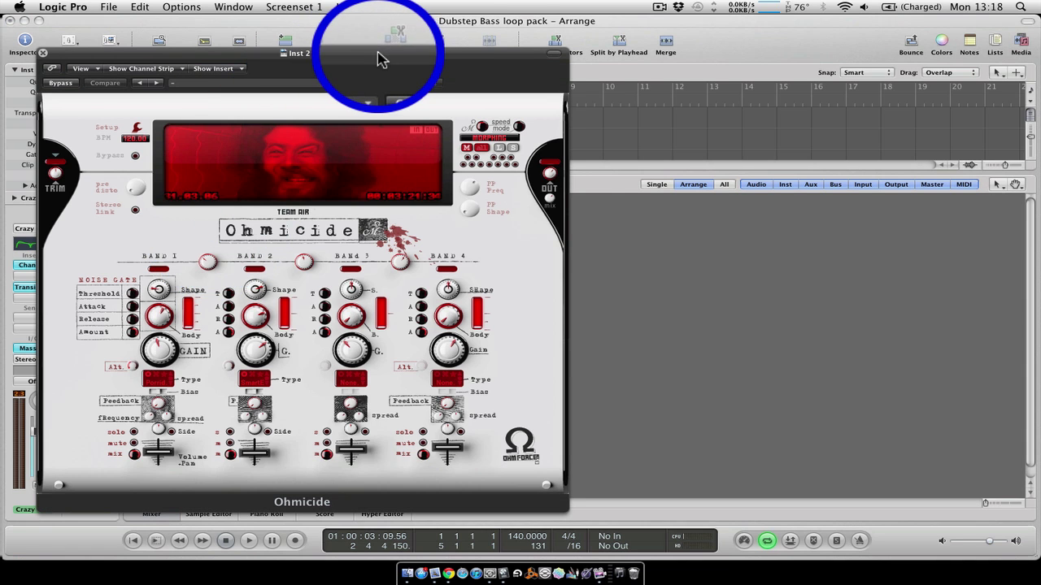
drag(382, 59, 506, 38)
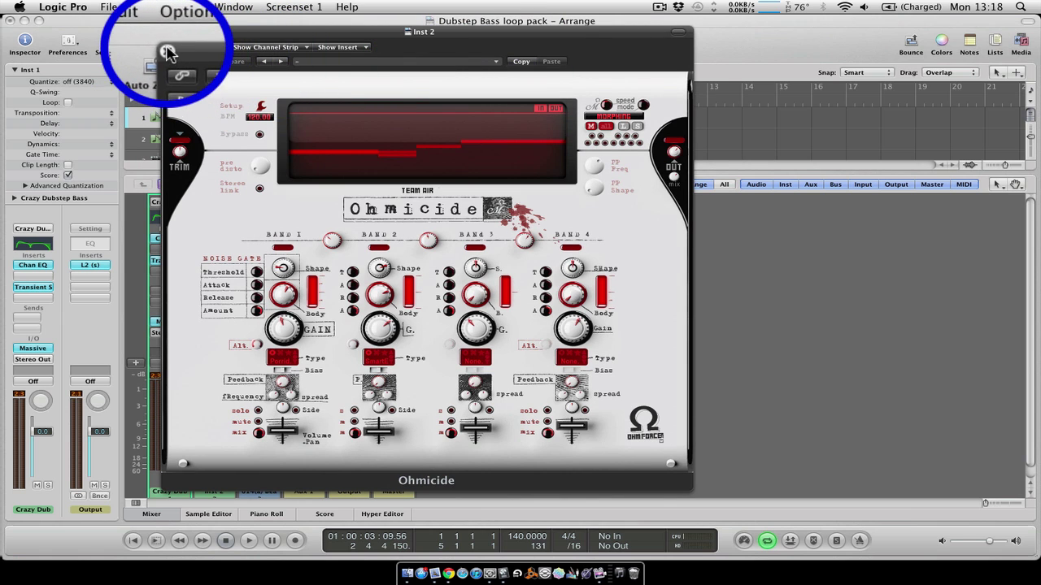
click(162, 48)
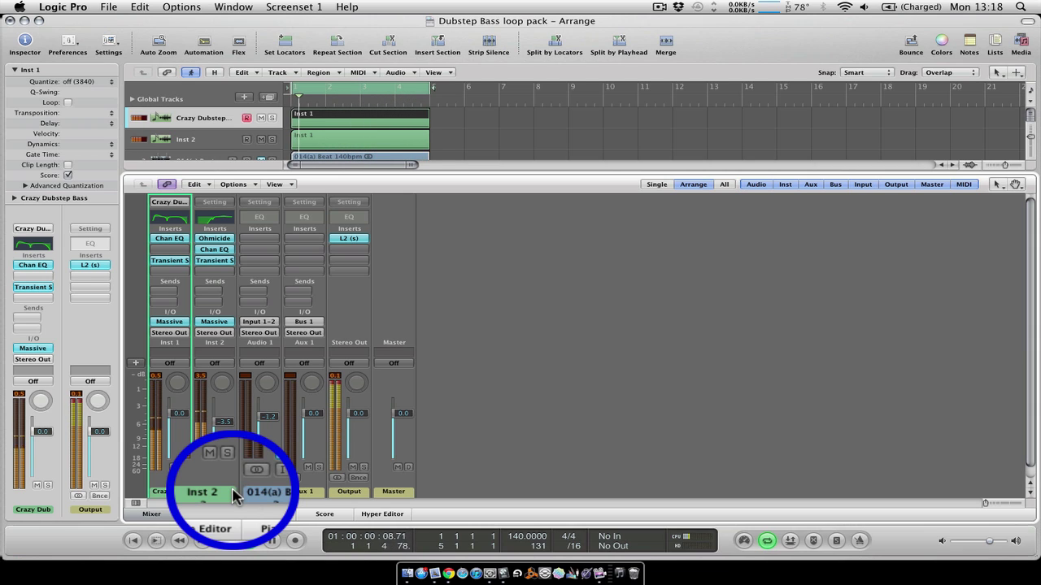
- Unmute the 014(a) Beat audio channel and play the loop with both bass channels, then stop playback and hide the mixer
click(262, 468)
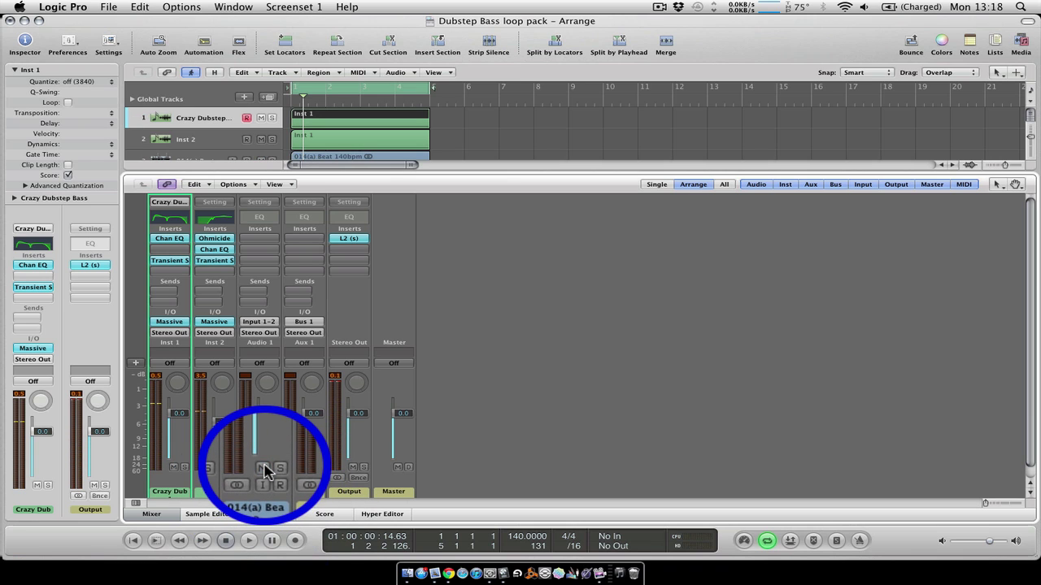
key(space)
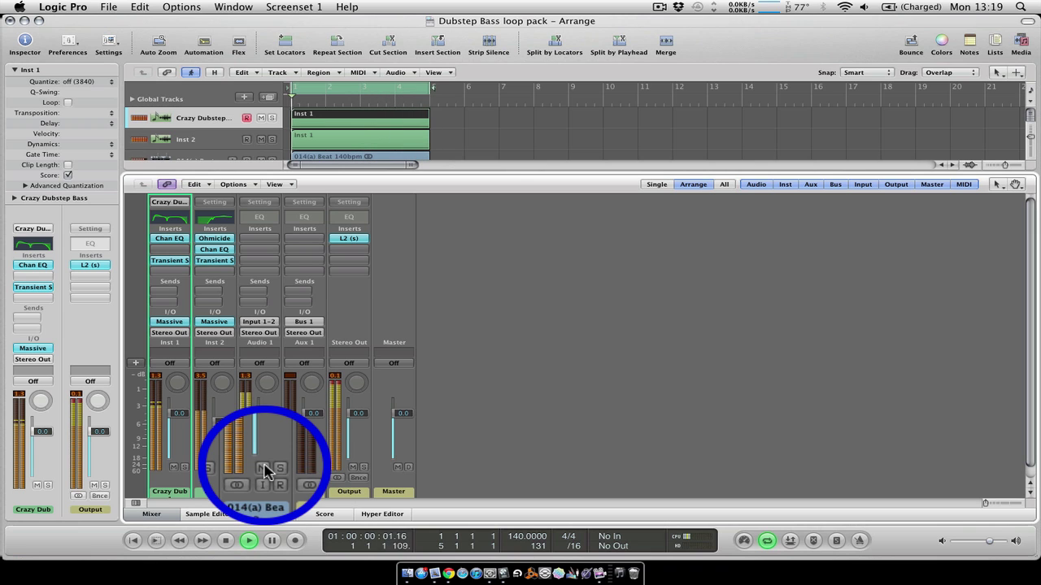
key(space)
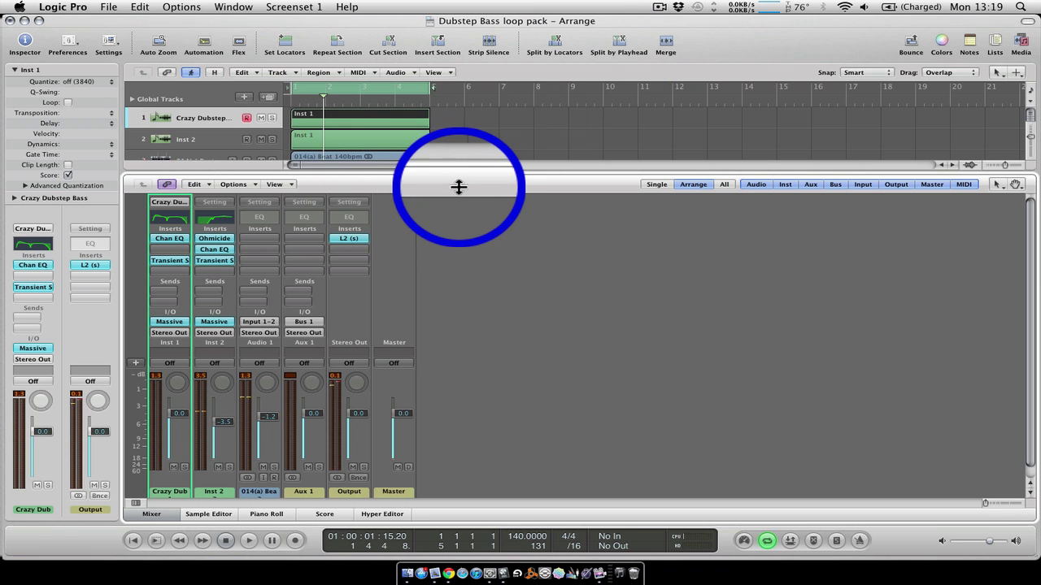
key(x)
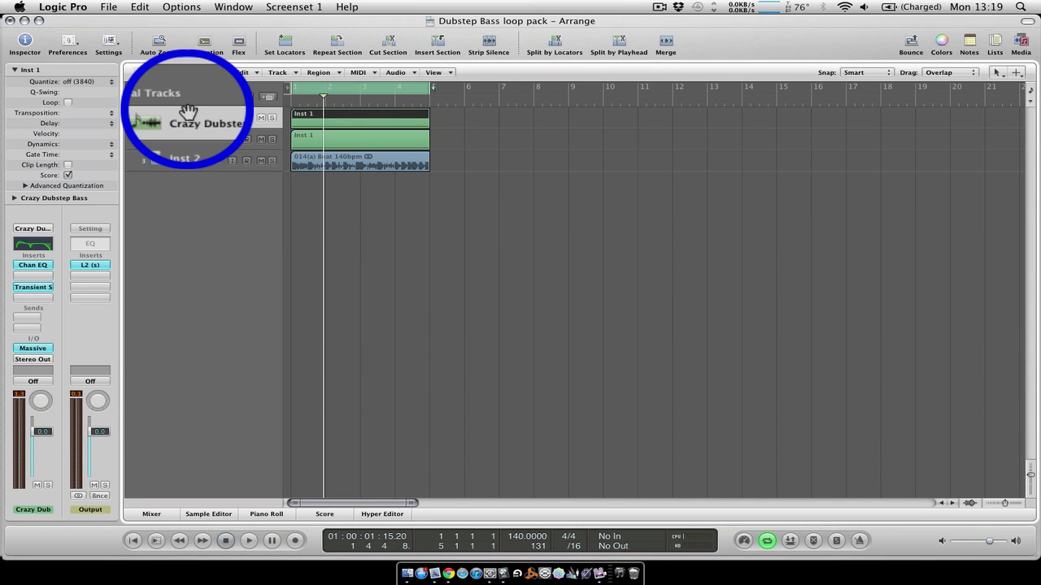
- Review the Massive patch on the Crazy Dubstep Bass channel, close its window, and select the Inst 2 track
click(40, 349)
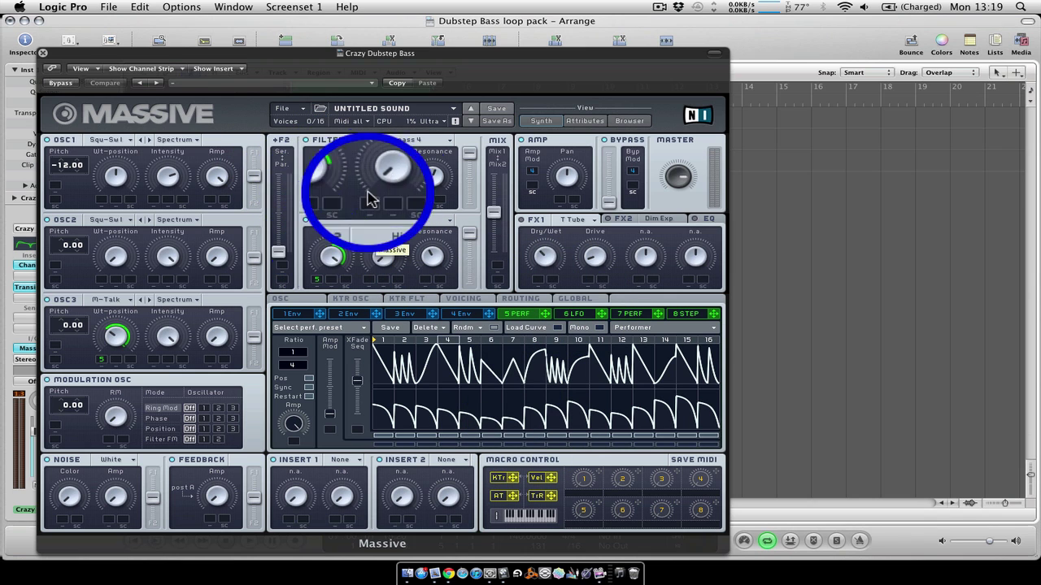
click(43, 52)
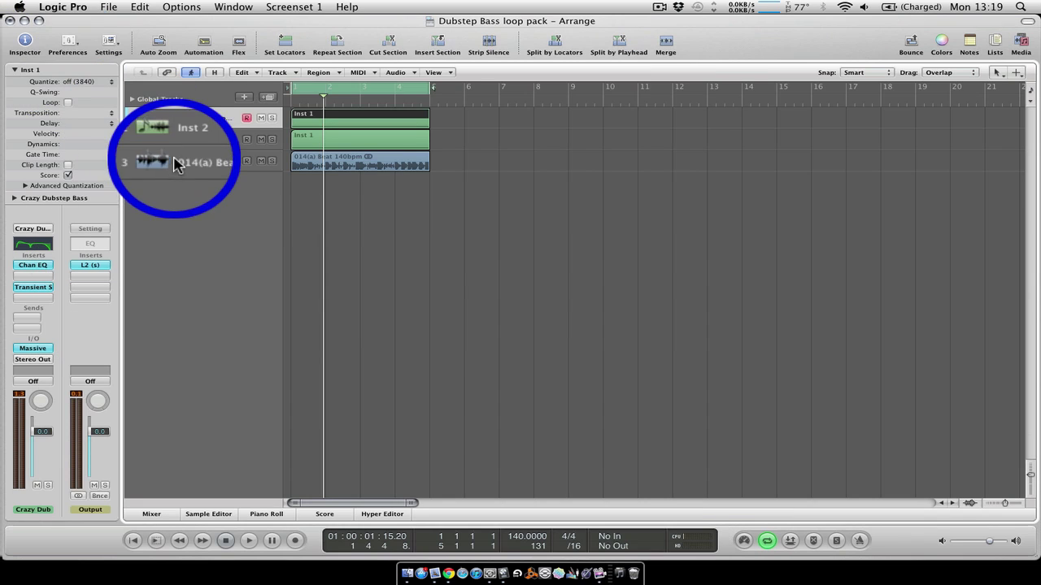
click(193, 139)
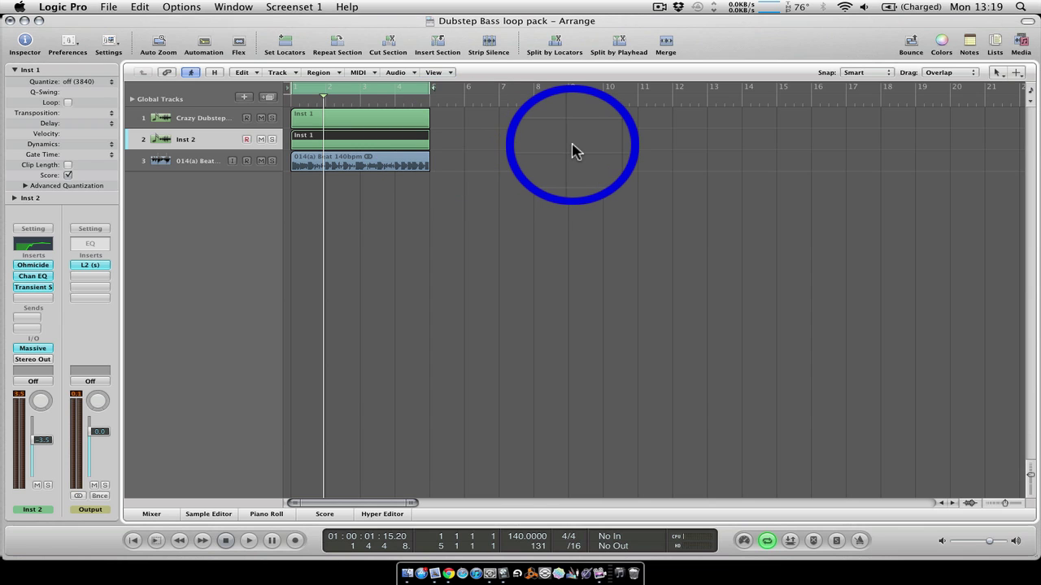
click(660, 6)
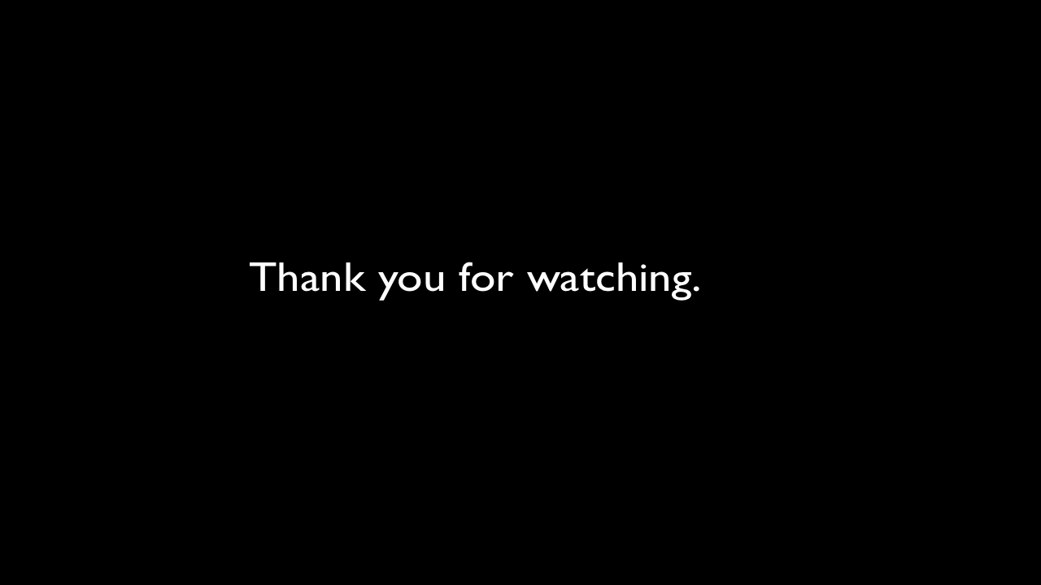